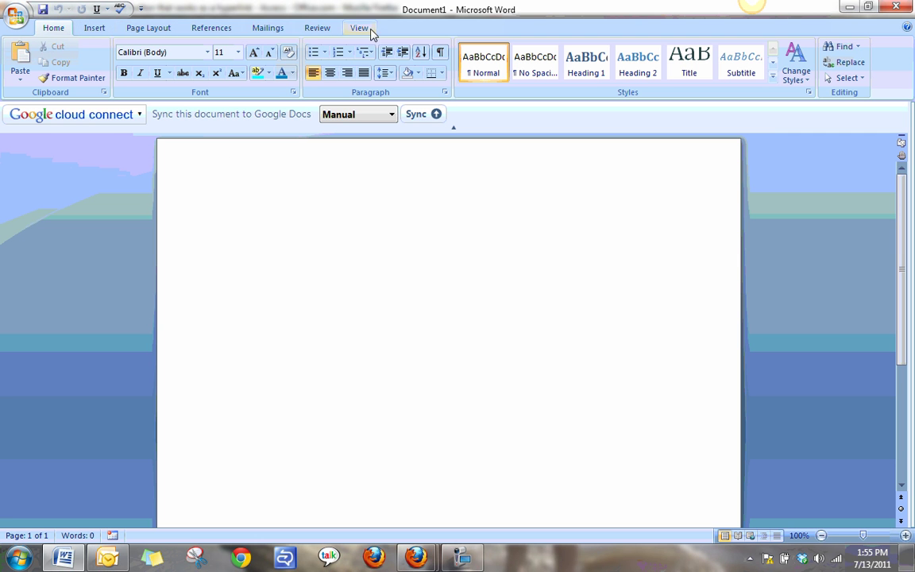
# - Enable the Word option that shows the Developer tab in the Ribbon and display its tools
pyautogui.click(18, 17)
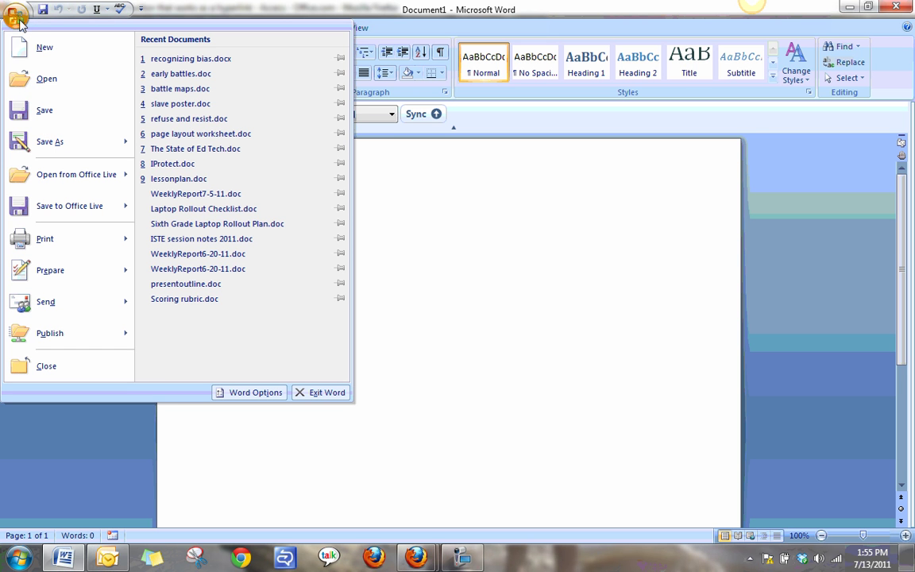
pyautogui.click(258, 393)
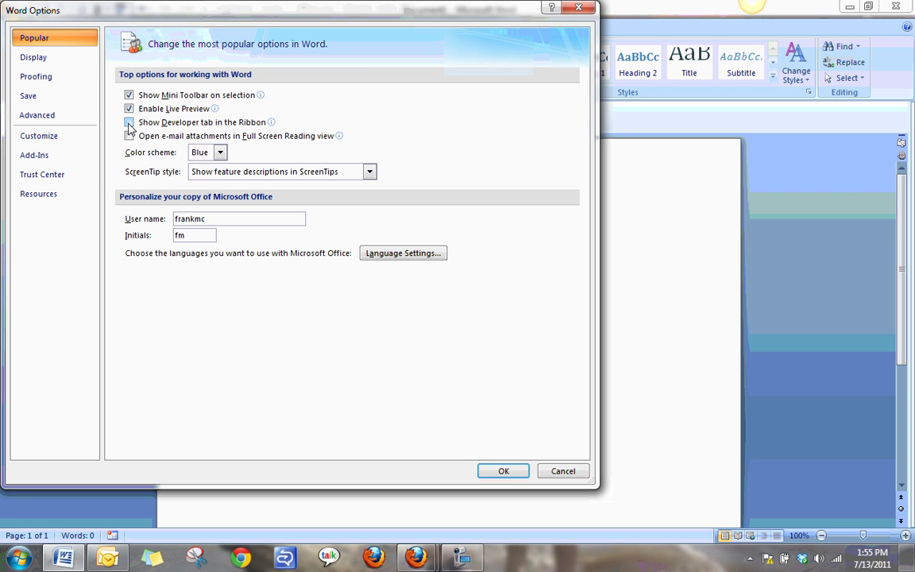
pyautogui.click(129, 123)
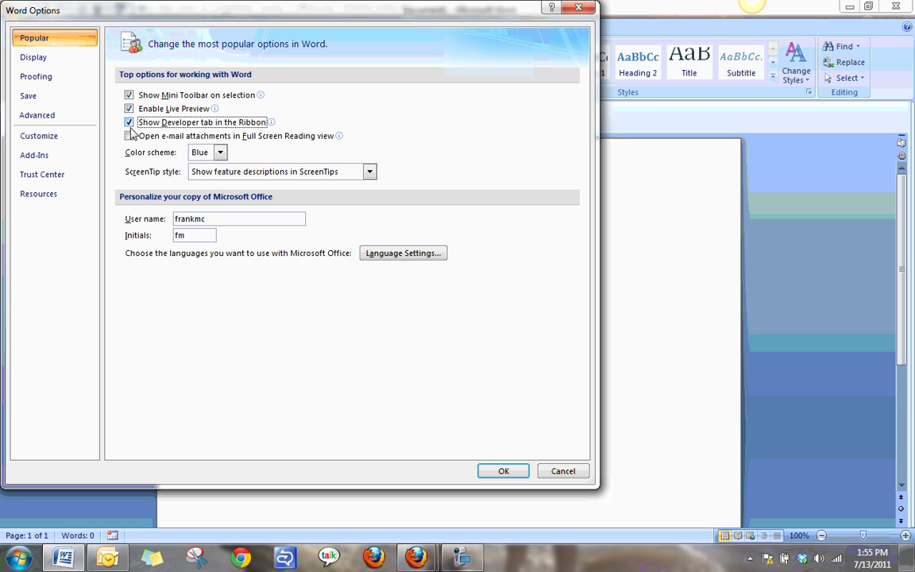
pyautogui.click(499, 473)
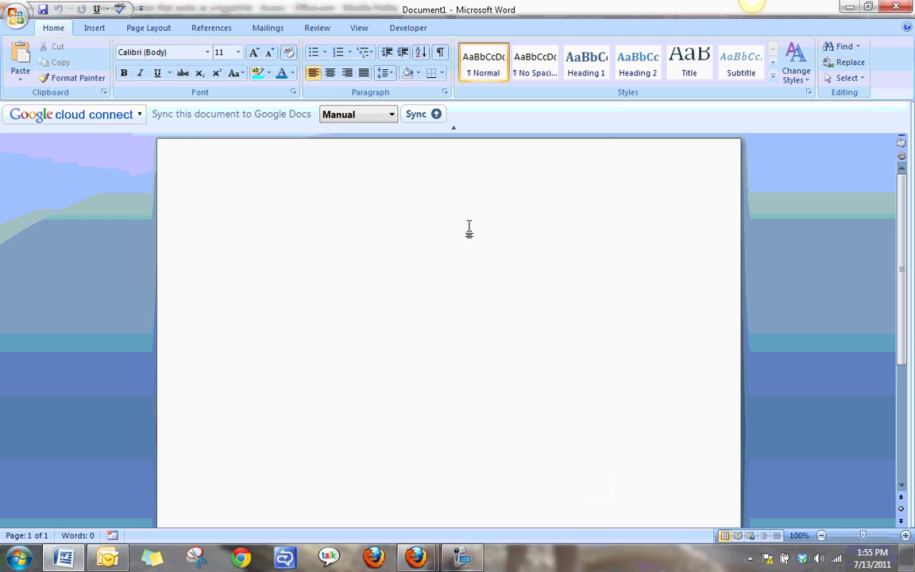
pyautogui.click(415, 28)
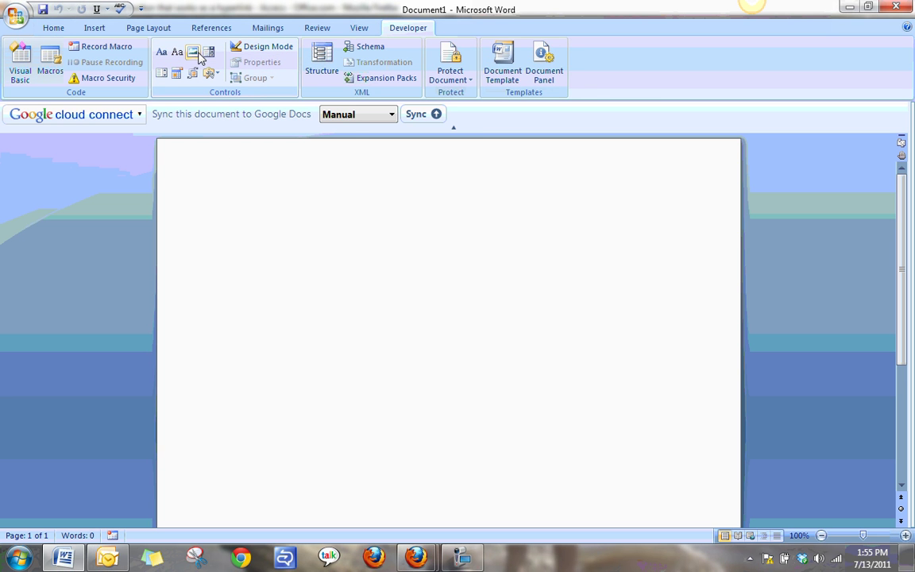
# - Open the recent document recognizing bias.docx
pyautogui.click(16, 17)
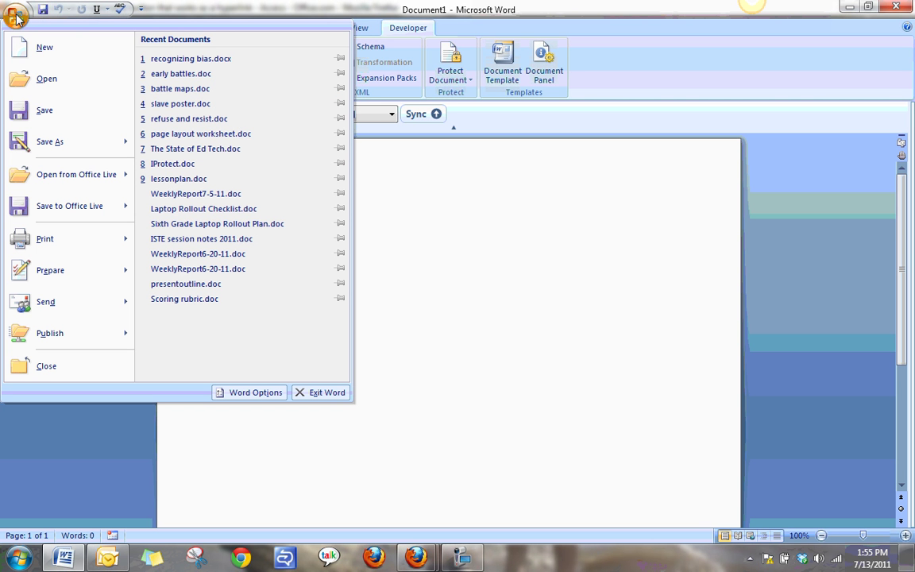
pyautogui.click(189, 60)
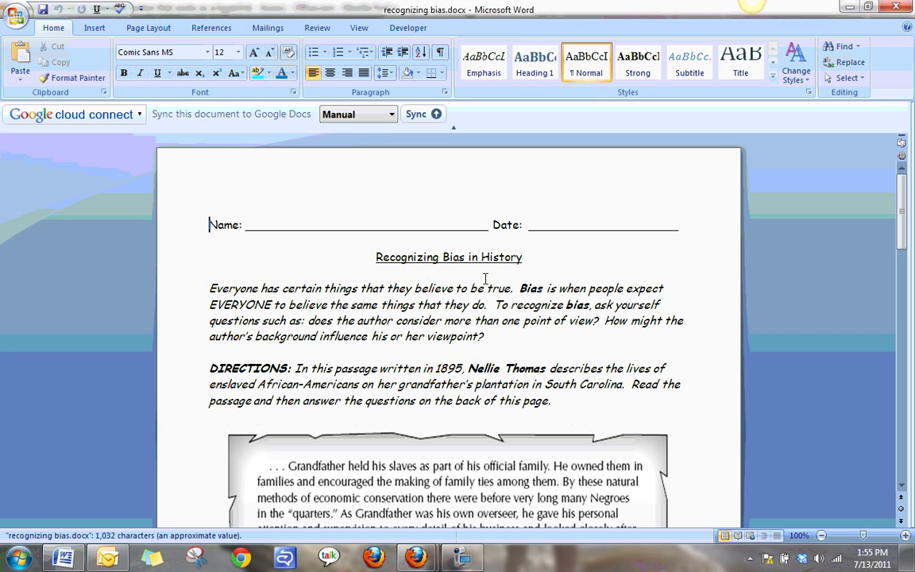
# - Look through the worksheet's name and date line, directions, reading passage and questions
pyautogui.scroll(-3, 536, 354)
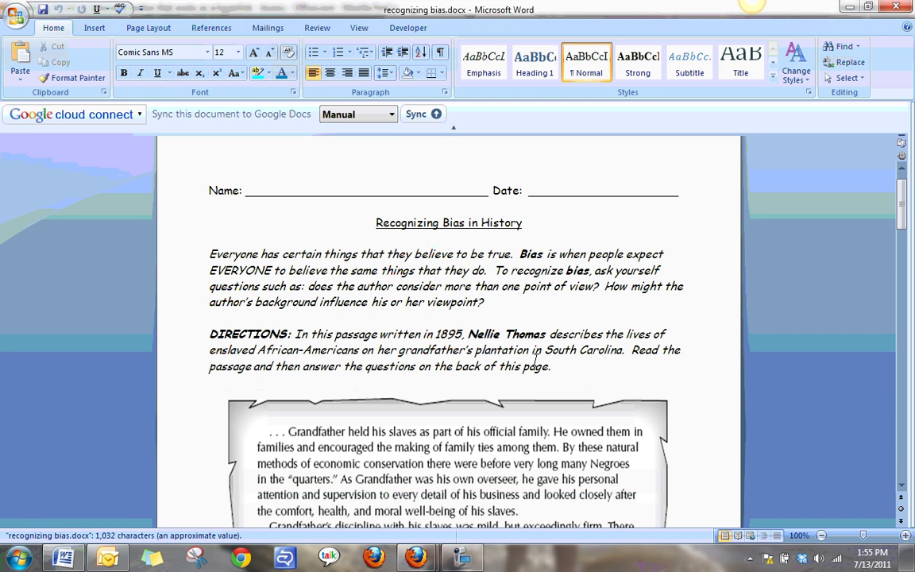
pyautogui.scroll(-2, 354, 304)
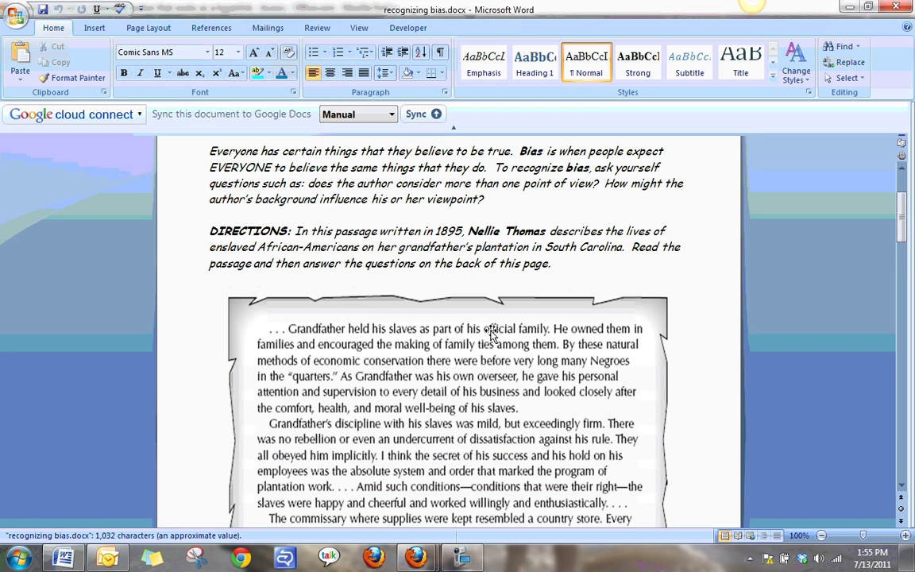
pyautogui.scroll(-13, 431, 361)
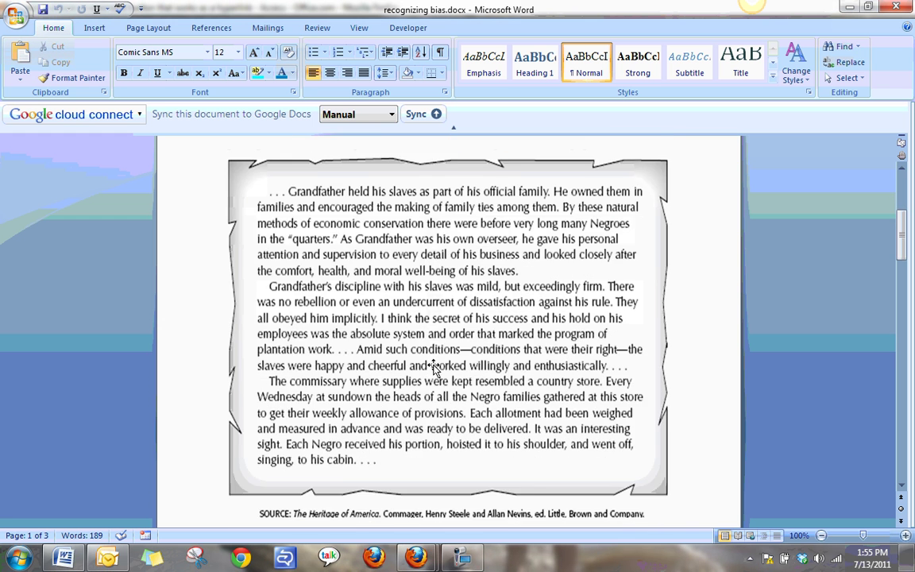
pyautogui.scroll(-3, 437, 366)
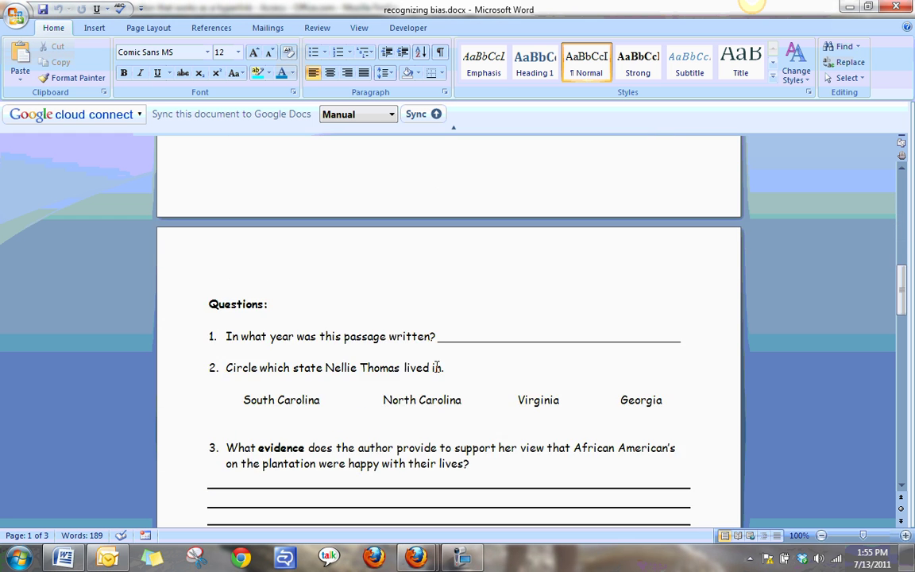
pyautogui.scroll(-6, 436, 367)
pyautogui.scroll(9, 436, 369)
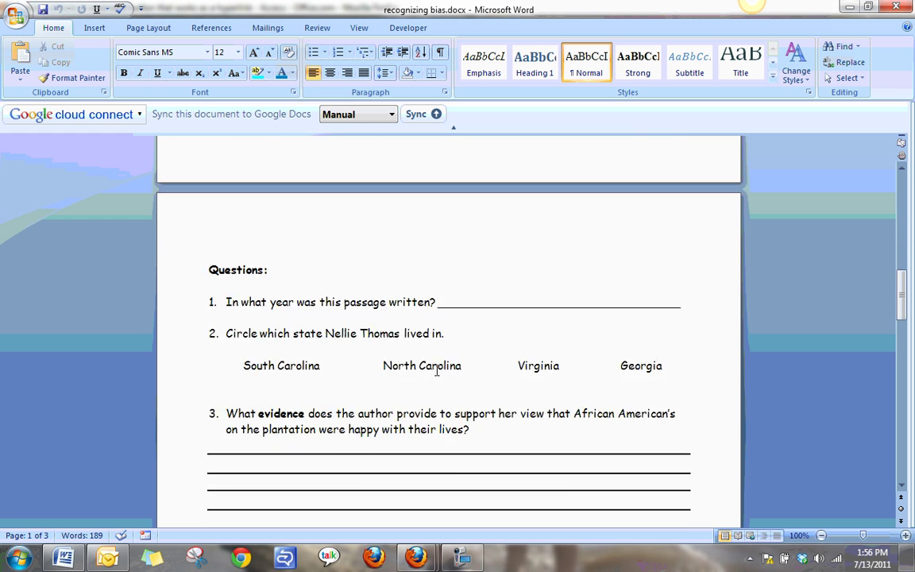
pyautogui.scroll(-2, 436, 370)
pyautogui.scroll(10, 436, 370)
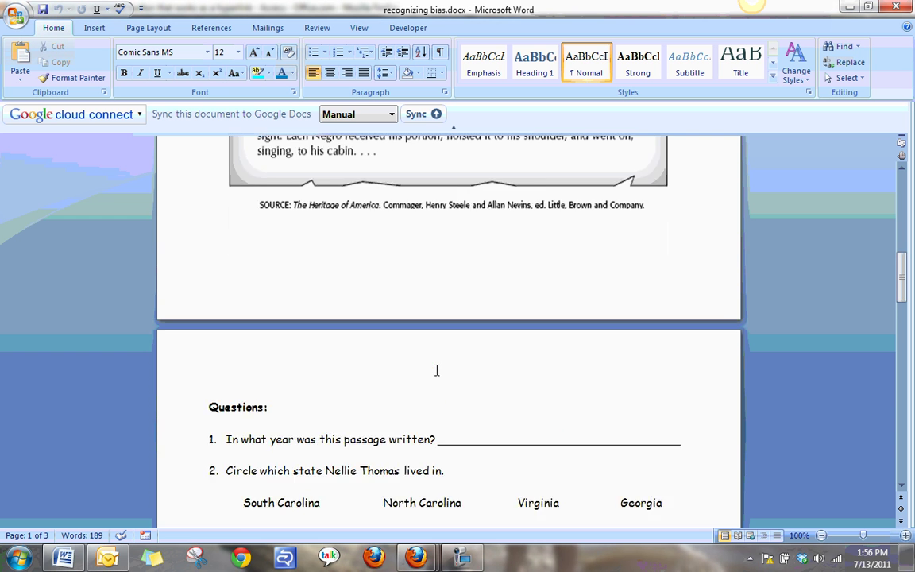
pyautogui.scroll(8, 436, 370)
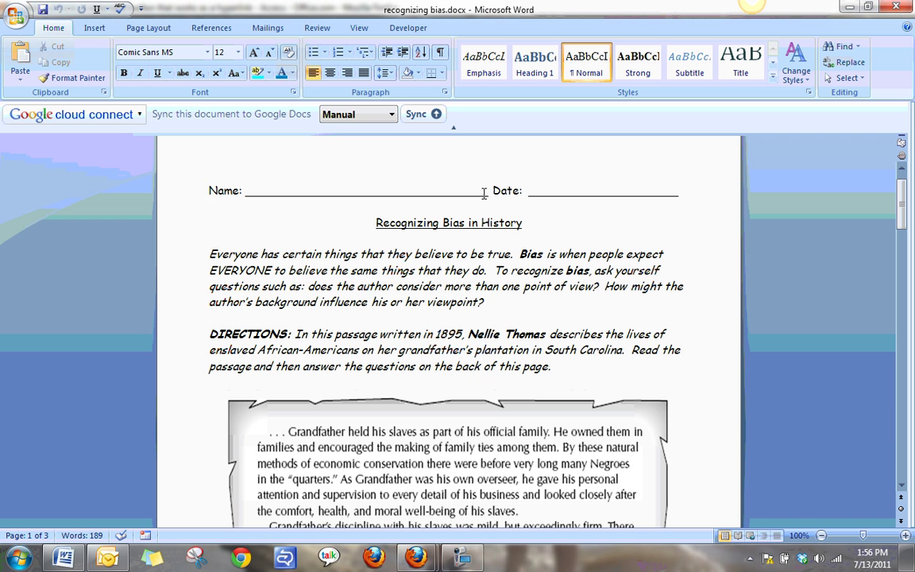
pyautogui.scroll(-1, 483, 197)
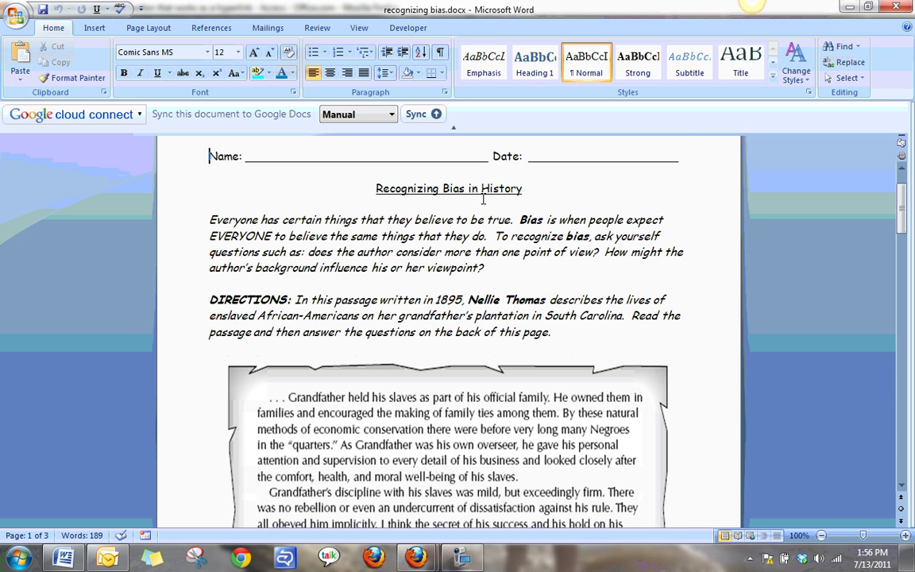
# - Delete the underscore blank after "Name:" in the worksheet header, with the Developer tools displayed
pyautogui.click(409, 29)
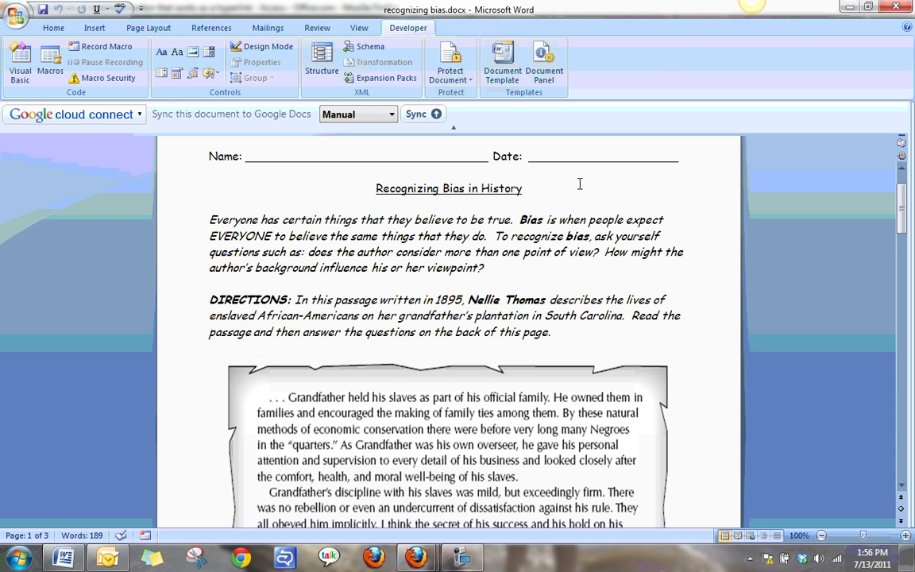
pyautogui.press('BackSpace')
pyautogui.press('BackSpace')
pyautogui.press('BackSpace')
pyautogui.press('BackSpace')
pyautogui.press('BackSpace')
pyautogui.press('BackSpace')
pyautogui.press('BackSpace')
pyautogui.press('BackSpace')
pyautogui.press('BackSpace')
pyautogui.press('BackSpace')
pyautogui.press('BackSpace')
pyautogui.press('BackSpace')
pyautogui.press('BackSpace')
pyautogui.press('BackSpace')
pyautogui.press('BackSpace')
pyautogui.press('BackSpace')
pyautogui.press('BackSpace')
pyautogui.press('BackSpace')
pyautogui.press('BackSpace')
pyautogui.press('BackSpace')
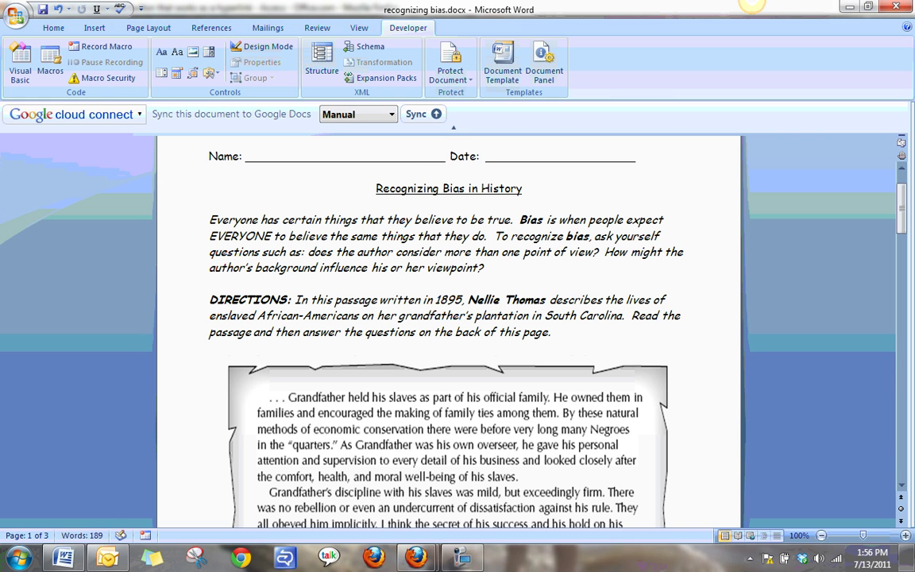
pyautogui.press('BackSpace')
pyautogui.press('BackSpace')
pyautogui.press('BackSpace')
pyautogui.press('BackSpace')
pyautogui.press('BackSpace')
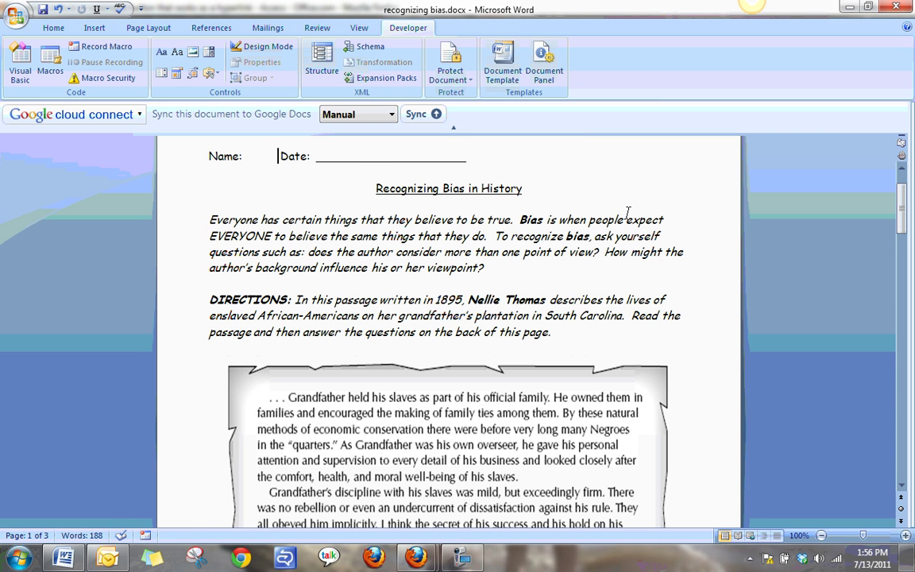
# - Delete the underscore blank after "Date:" and add one more tab space between "Name:" and "Date:"
pyautogui.click(481, 154)
pyautogui.press('BackSpace')
pyautogui.press('BackSpace')
pyautogui.press('BackSpace')
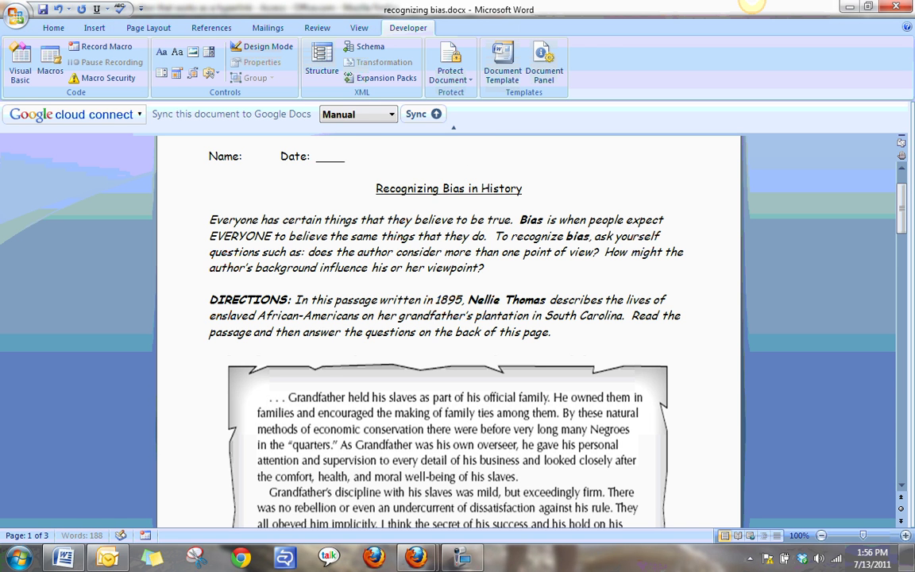
pyautogui.press('BackSpace')
pyautogui.press('BackSpace')
pyautogui.press('BackSpace')
pyautogui.press('BackSpace')
pyautogui.press('BackSpace')
pyautogui.click(280, 156)
pyautogui.press('Tab')
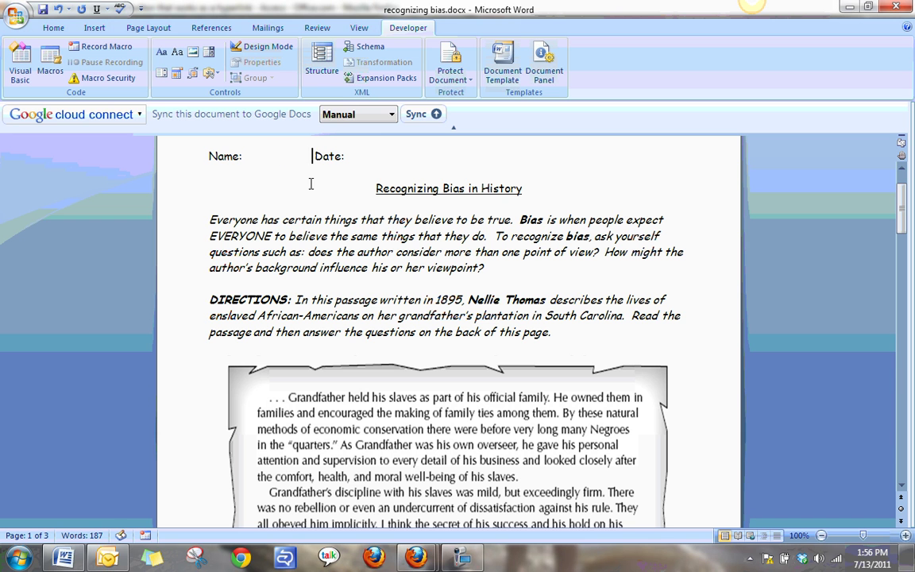
# - Insert a rich text content control after "Name:" and title it "Click here to enter your name"
pyautogui.click(243, 155)
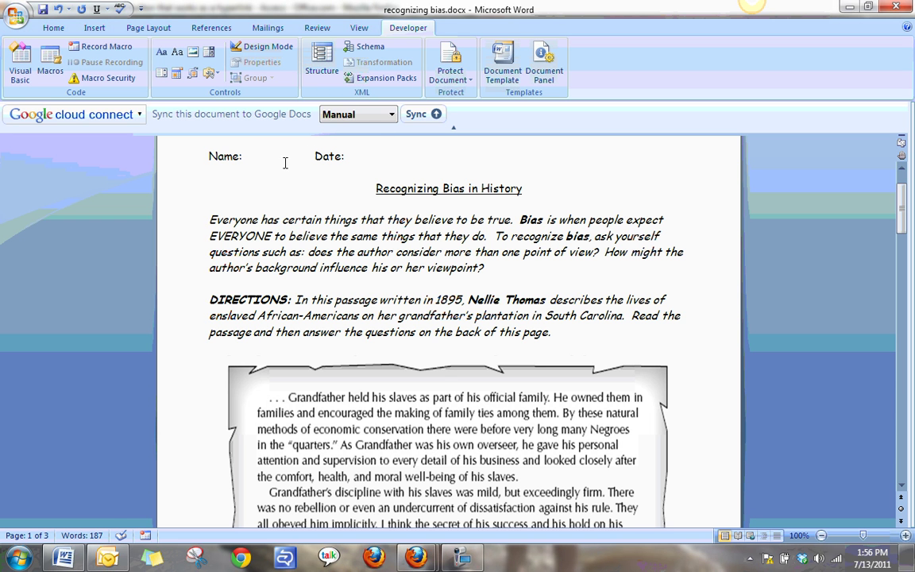
pyautogui.click(162, 55)
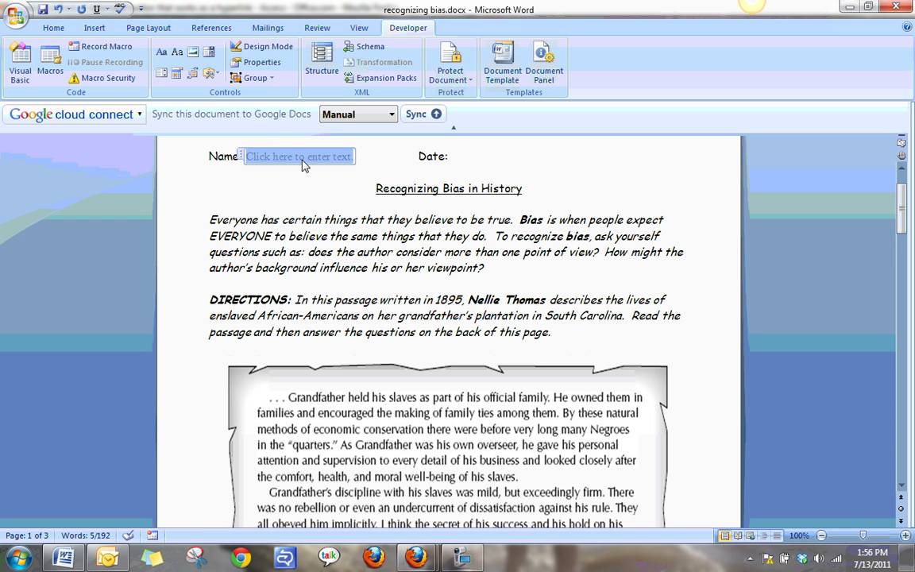
pyautogui.click(262, 64)
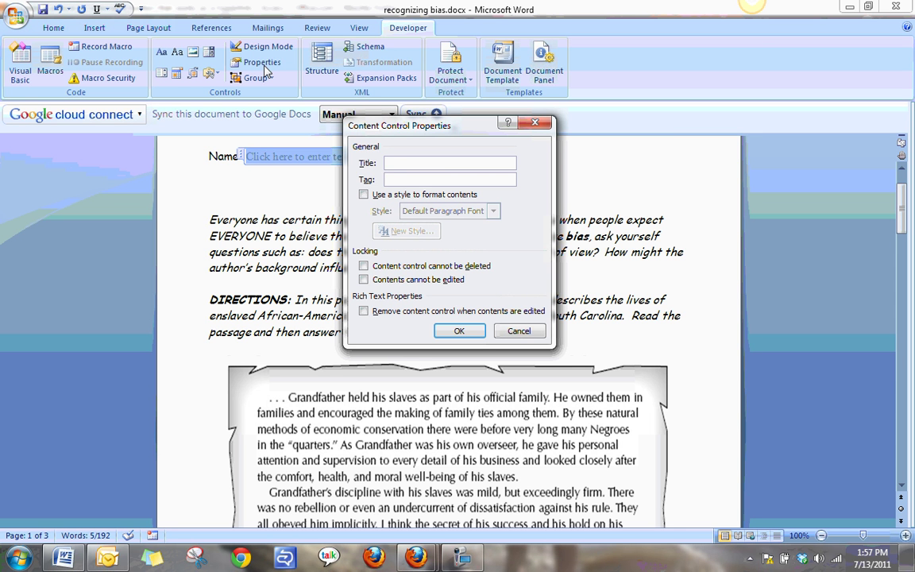
pyautogui.write('Click here to enter ')
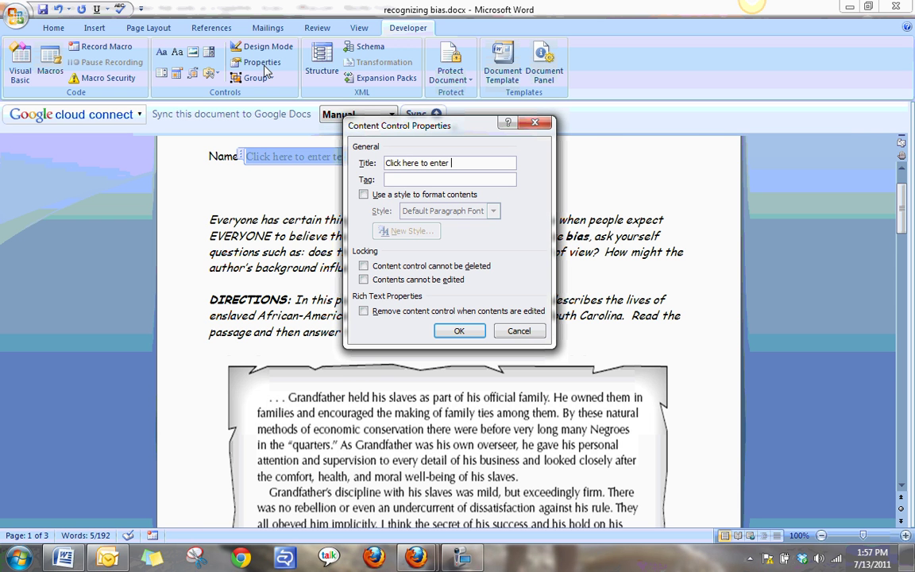
pyautogui.write('your name')
pyautogui.click(458, 332)
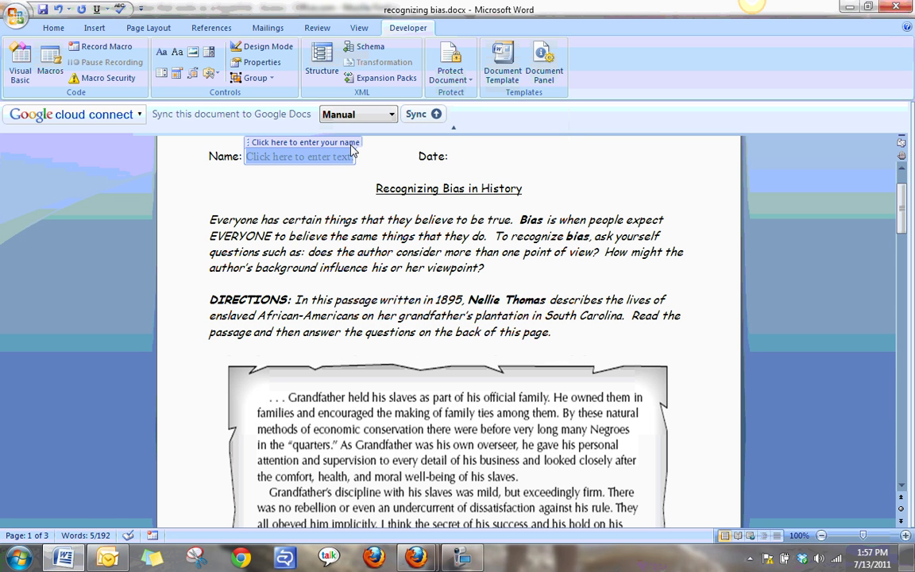
# - Insert a date picker content control after "Date:" titled Date, with the display format MMMM d, yyyy
pyautogui.click(470, 160)
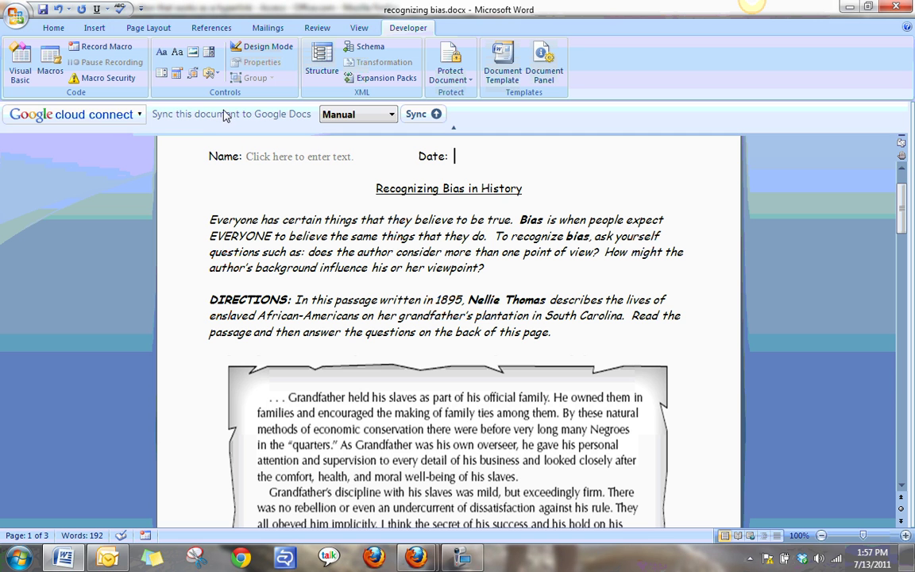
pyautogui.click(181, 76)
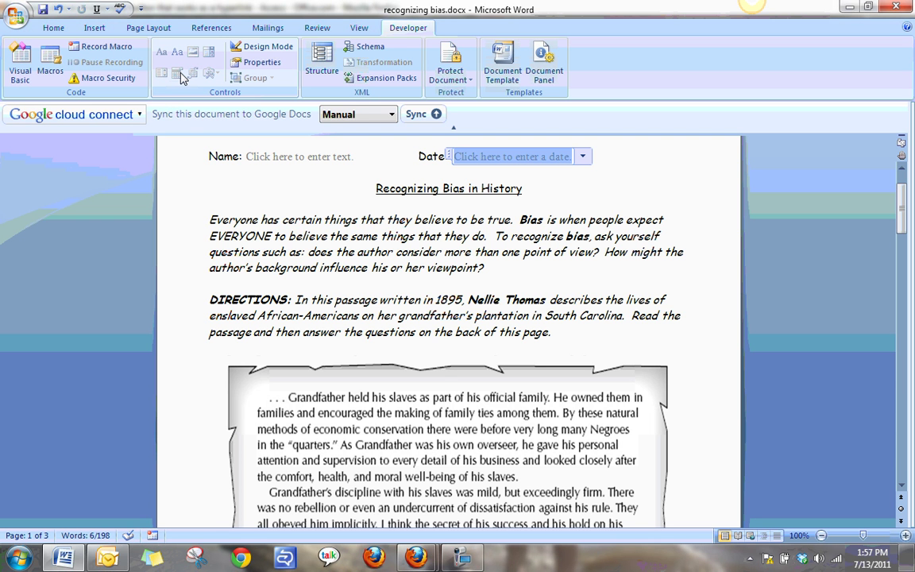
pyautogui.click(262, 63)
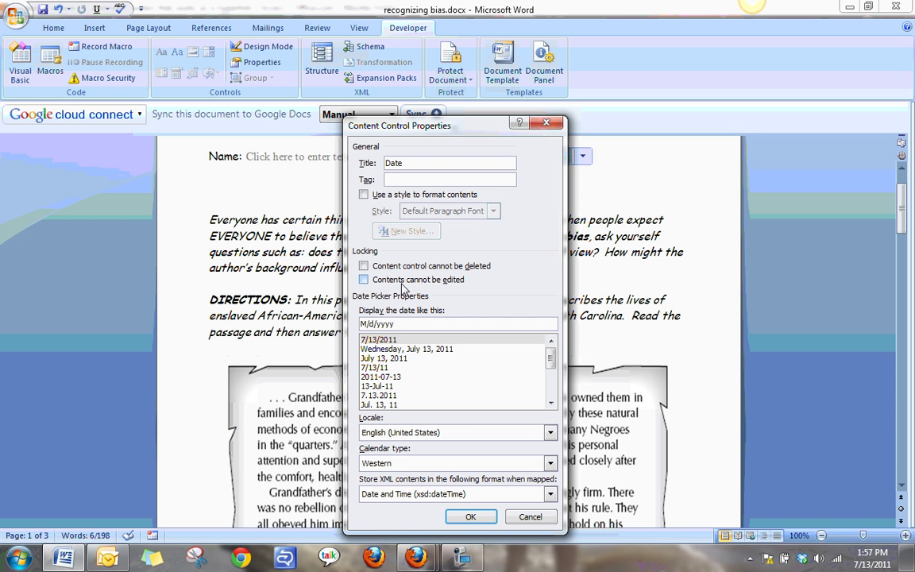
pyautogui.click(389, 359)
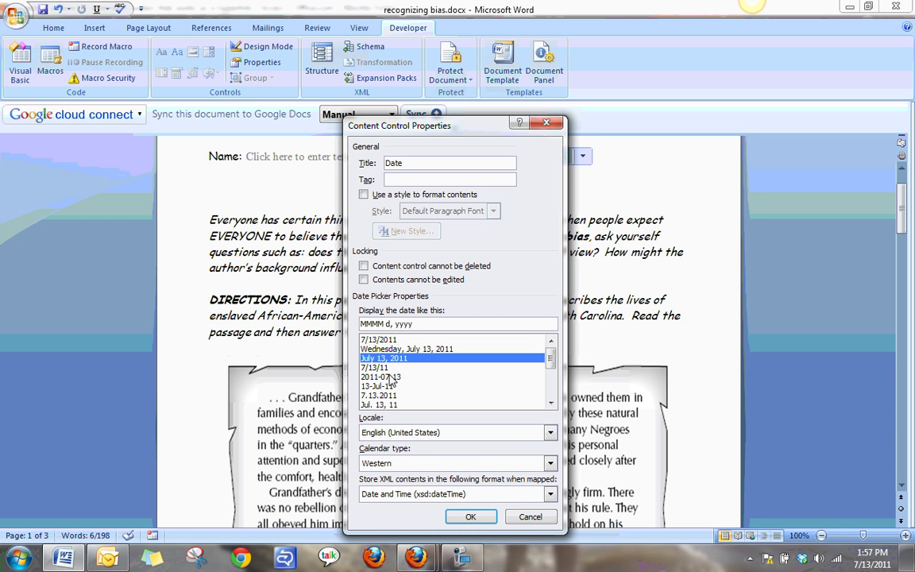
pyautogui.click(470, 517)
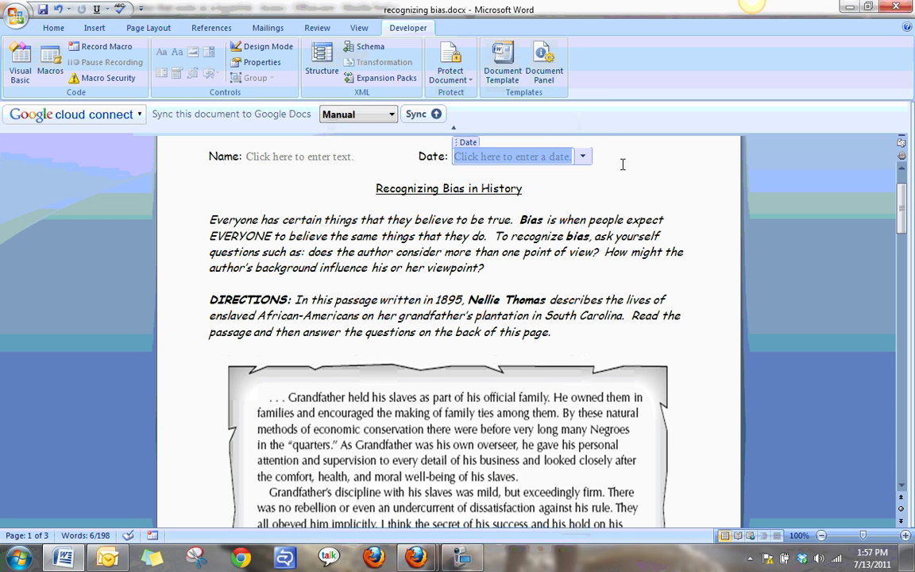
# - Check the date picker by displaying its calendar, and close it without choosing a date
pyautogui.click(545, 185)
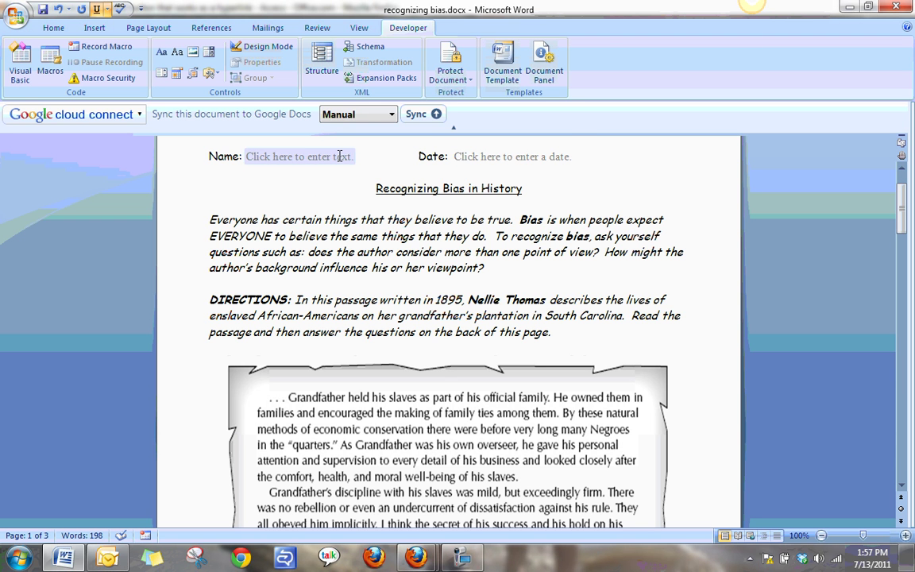
pyautogui.click(575, 157)
pyautogui.click(582, 157)
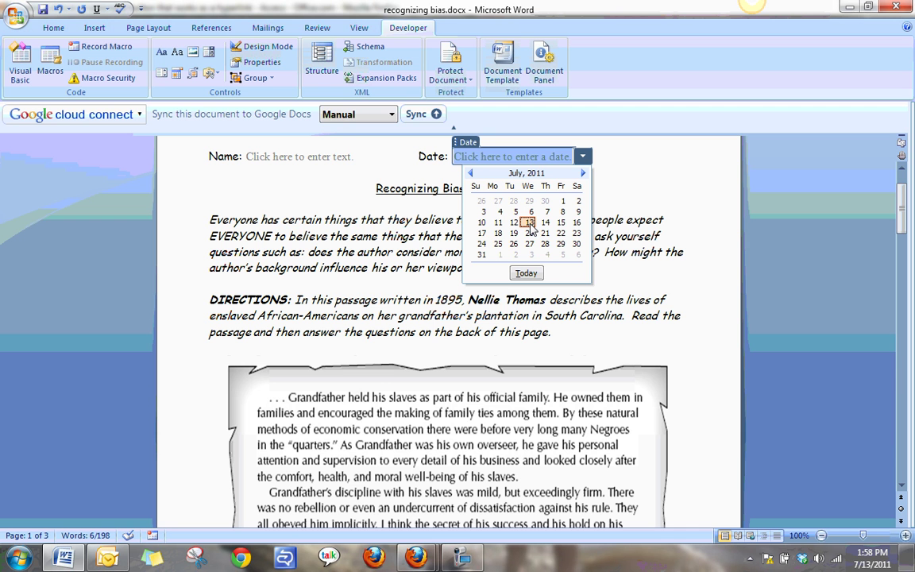
pyautogui.click(618, 177)
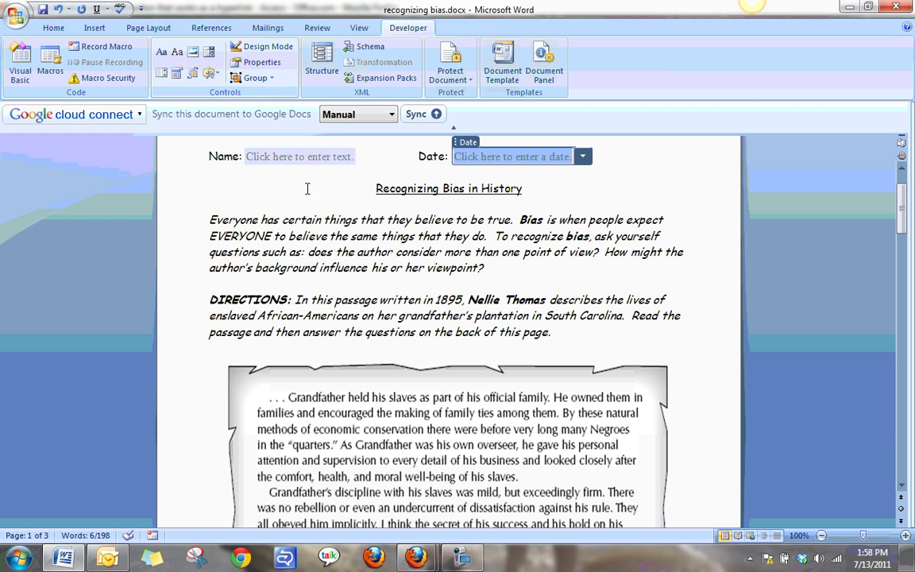
pyautogui.click(463, 558)
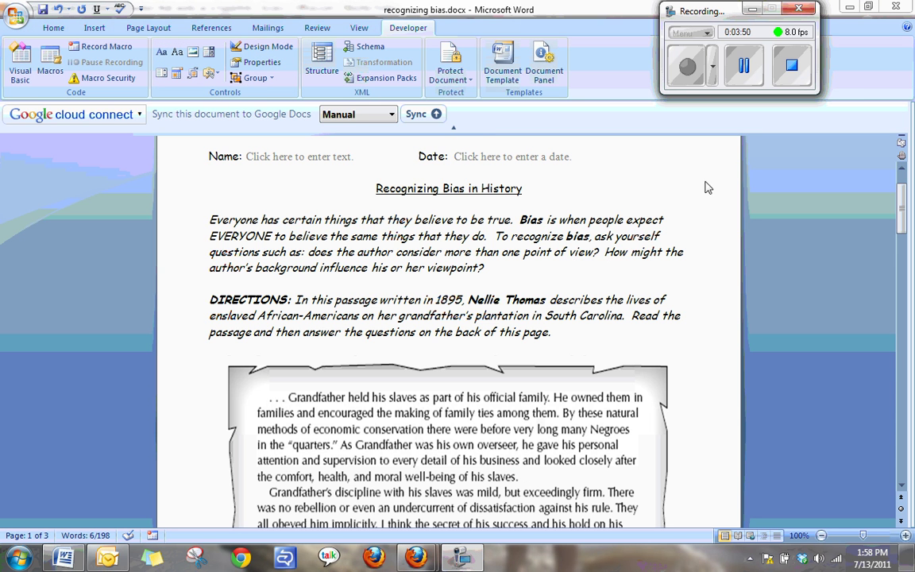